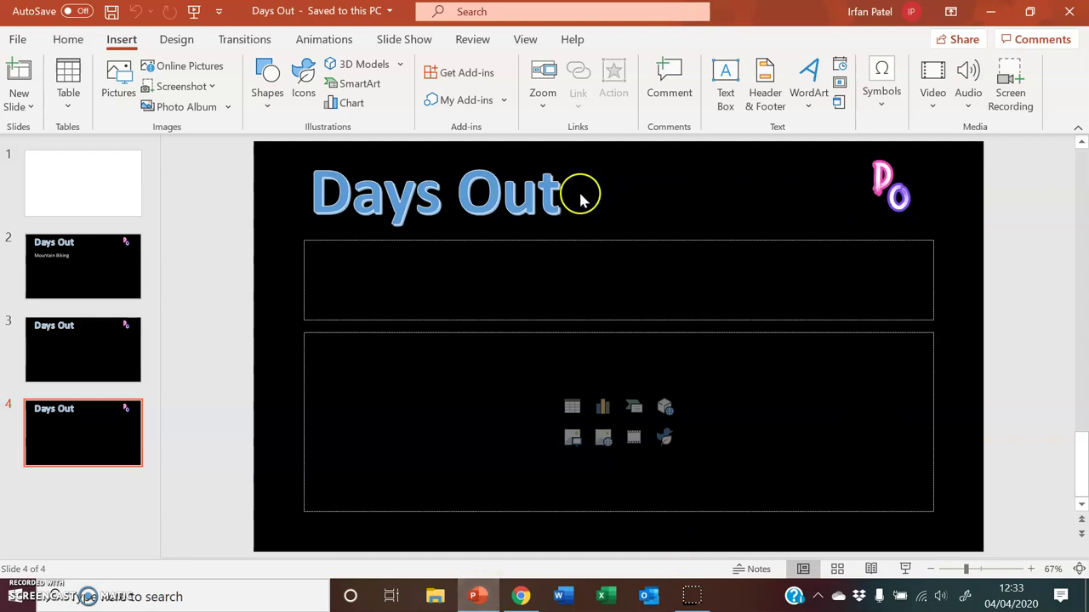
# Step: Enter the subtitle 'How to find us...' in the upper placeholder and colour it white
pyautogui.click(502, 270)
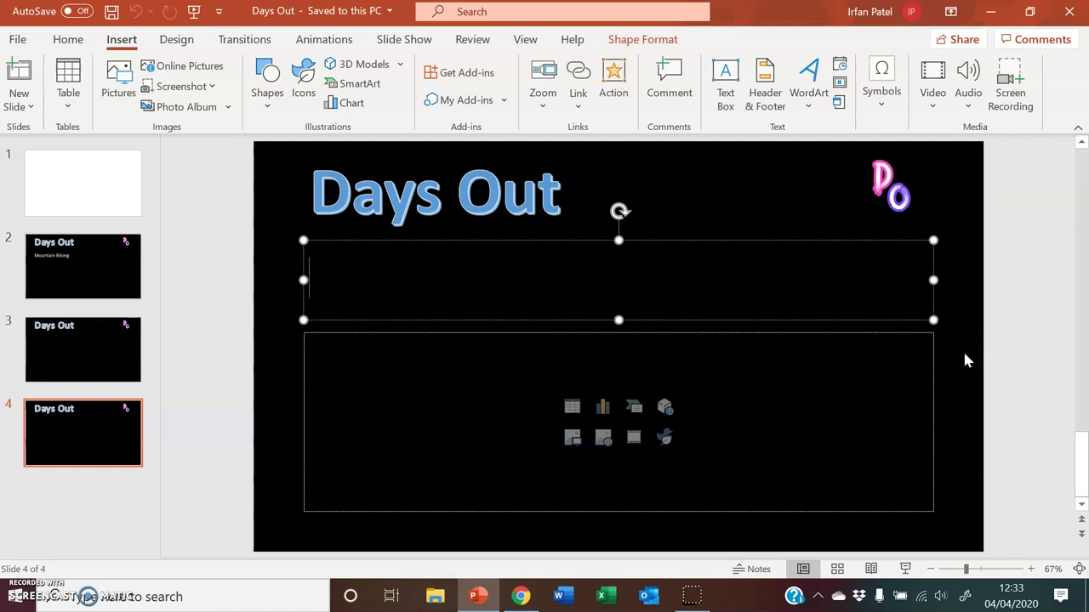
pyautogui.write('Hiking')
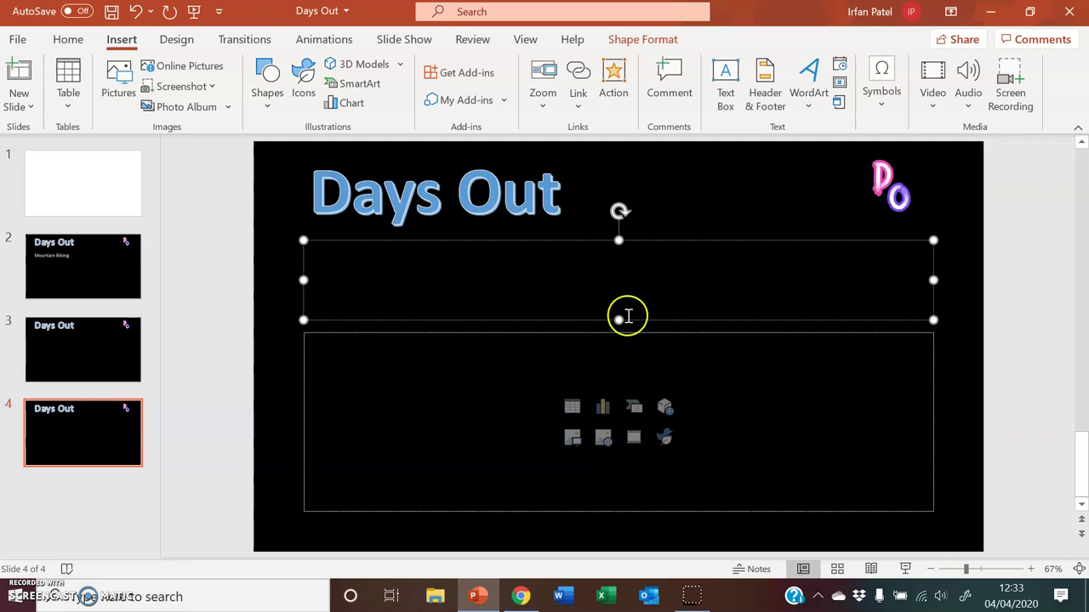
pyautogui.moveTo(556, 281); pyautogui.dragTo(233, 284)
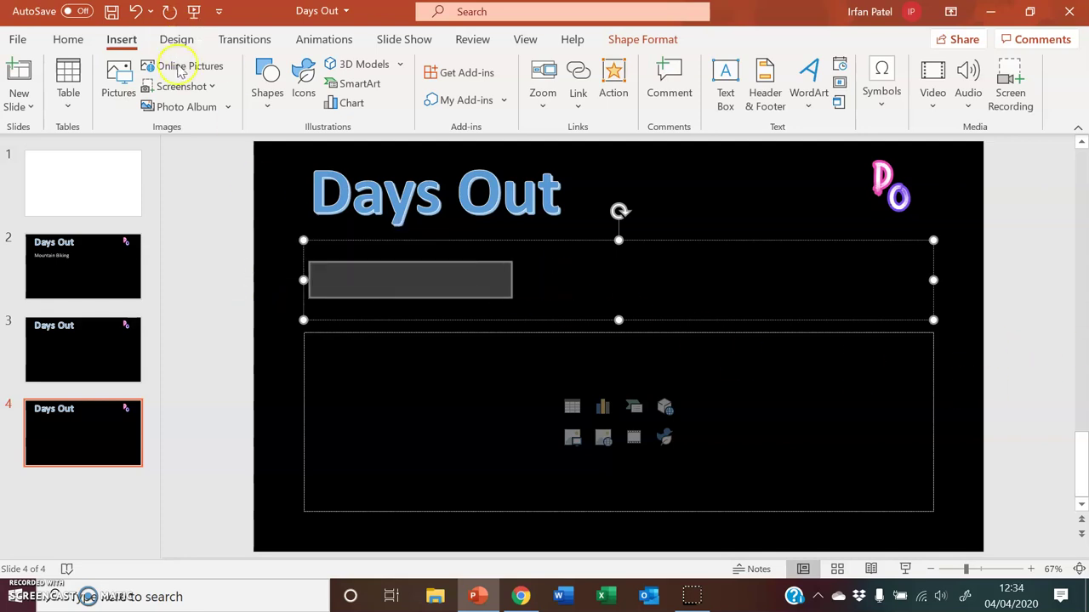
pyautogui.rightClick(380, 285)
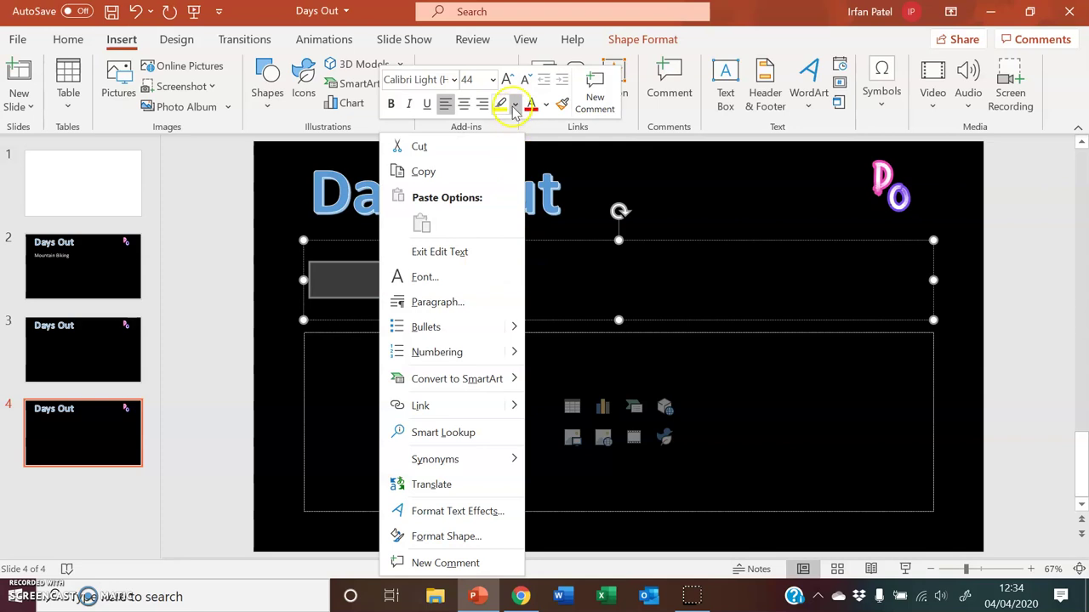
pyautogui.click(546, 104)
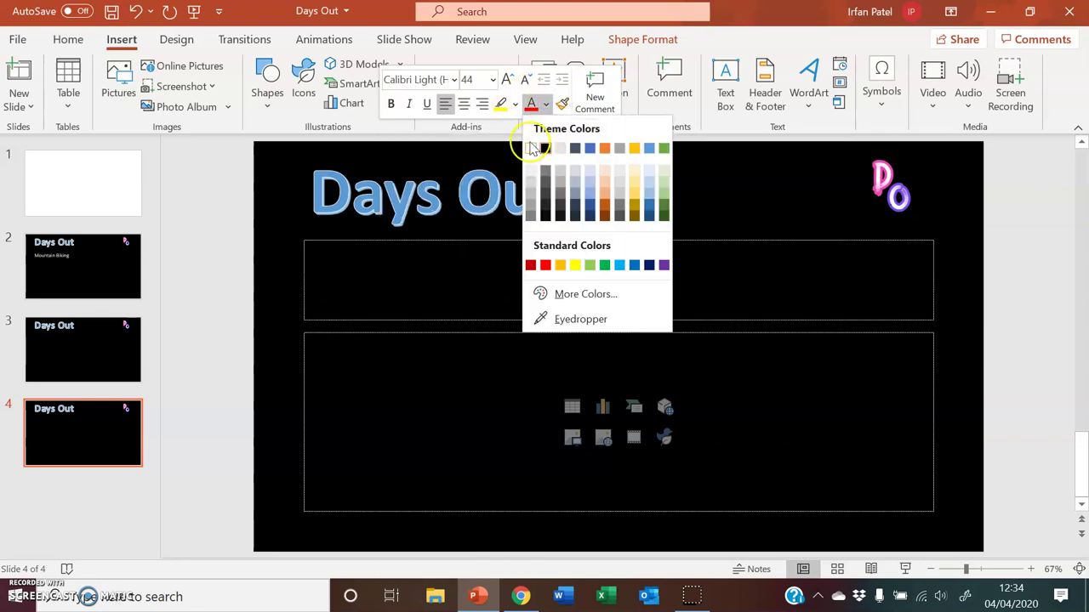
pyautogui.click(559, 149)
pyautogui.click(524, 284)
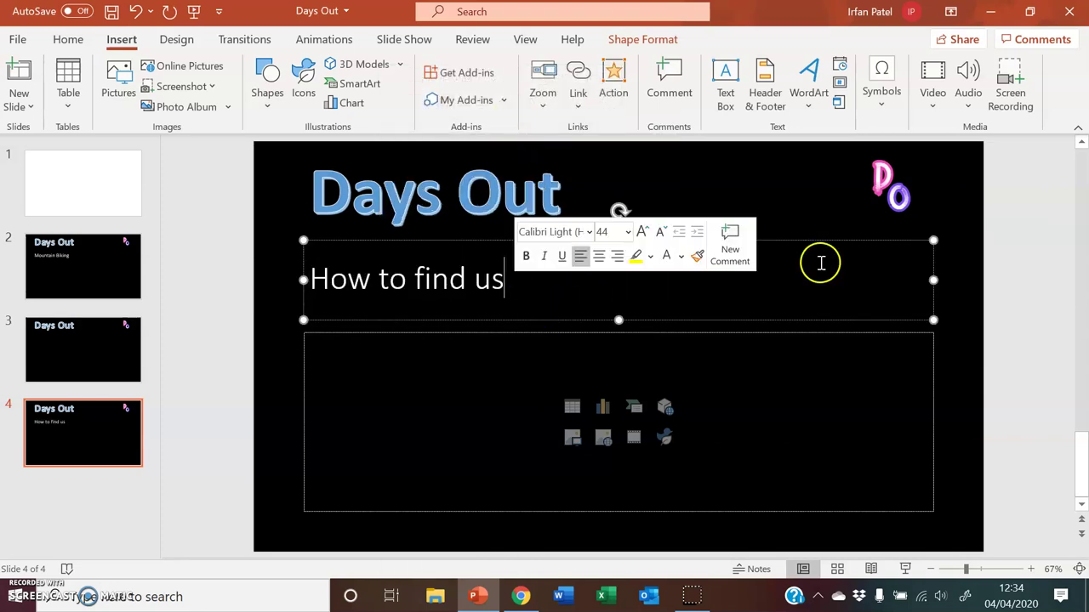
pyautogui.write('...')
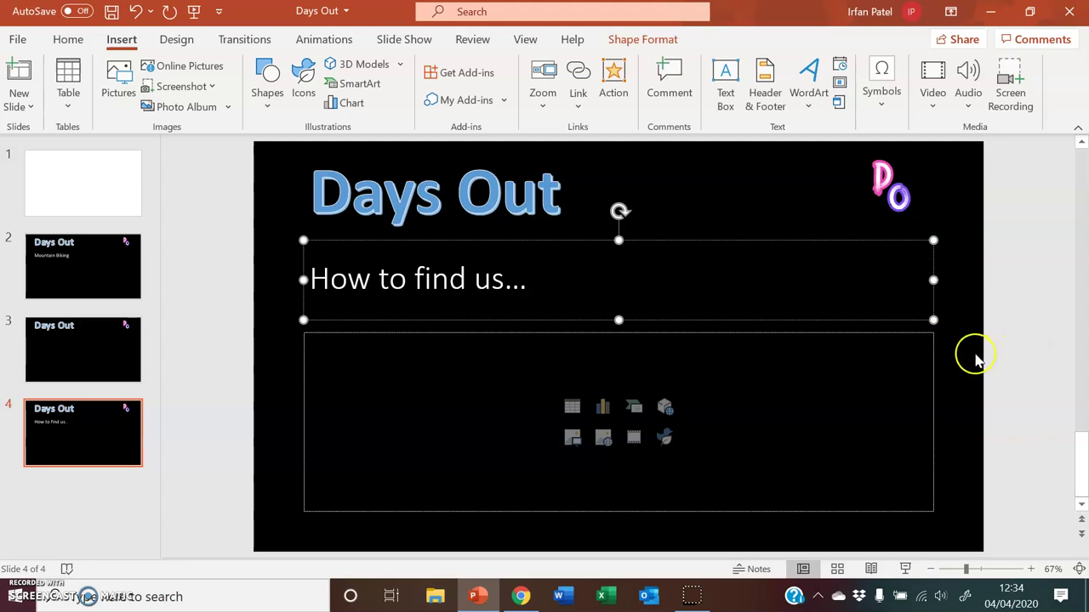
pyautogui.click(965, 354)
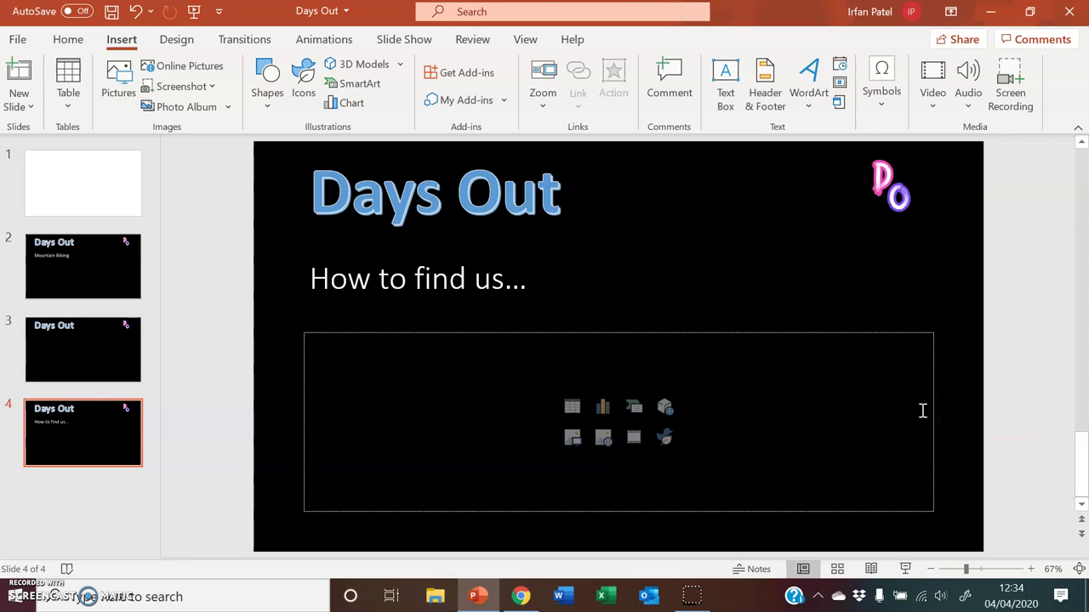
pyautogui.click(978, 362)
# Step: Find the Web Viewer add-in in the Office Store and install it, accepting its terms
pyautogui.click(964, 361)
pyautogui.click(476, 74)
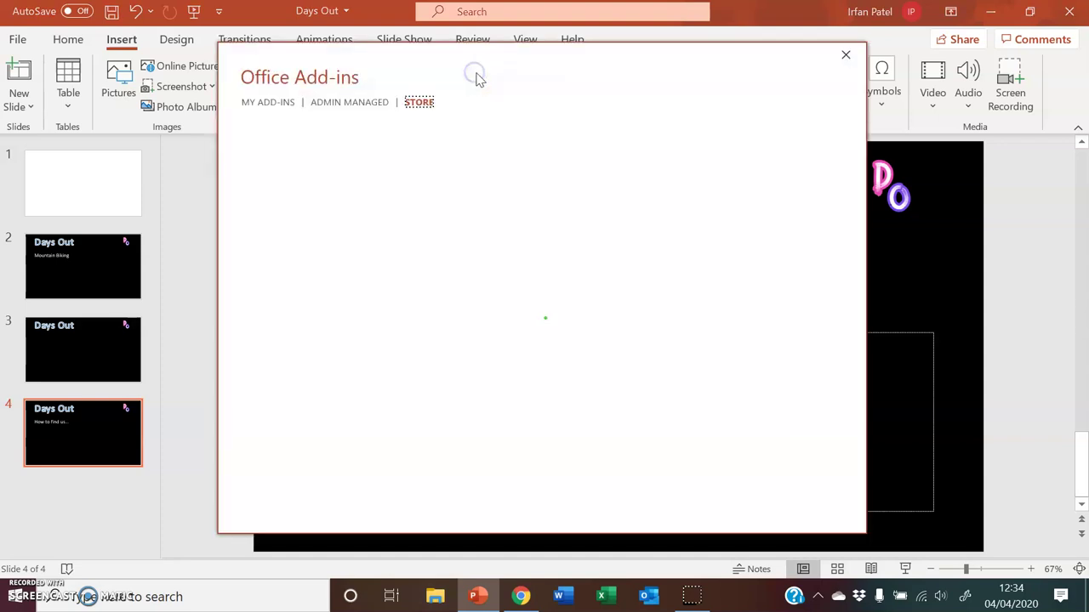
pyautogui.click(294, 175)
pyautogui.write('web viewer')
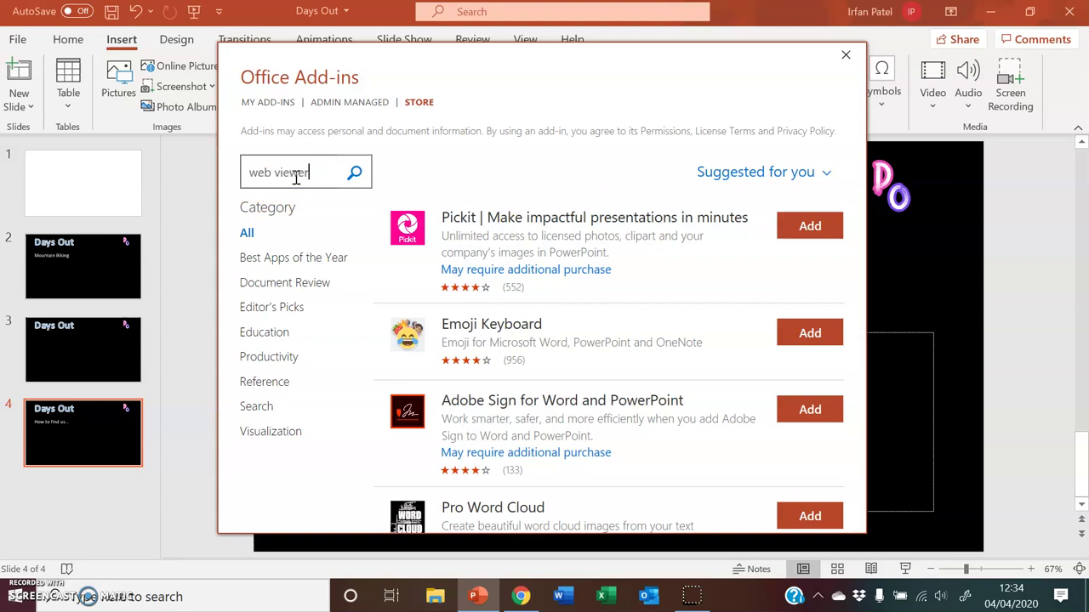
pyautogui.press('Return')
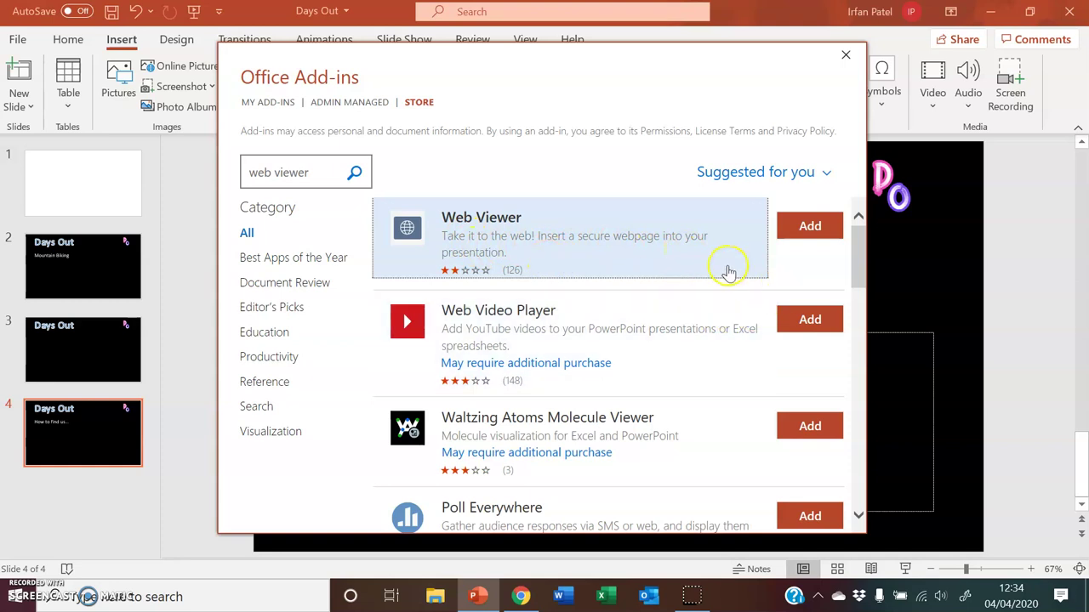
pyautogui.click(808, 228)
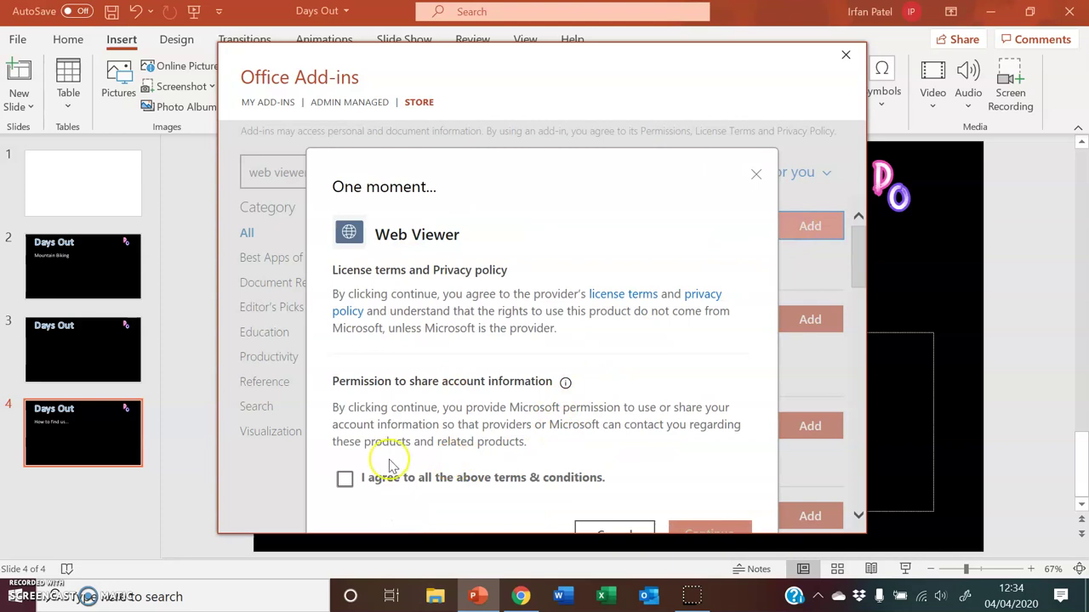
pyautogui.click(344, 477)
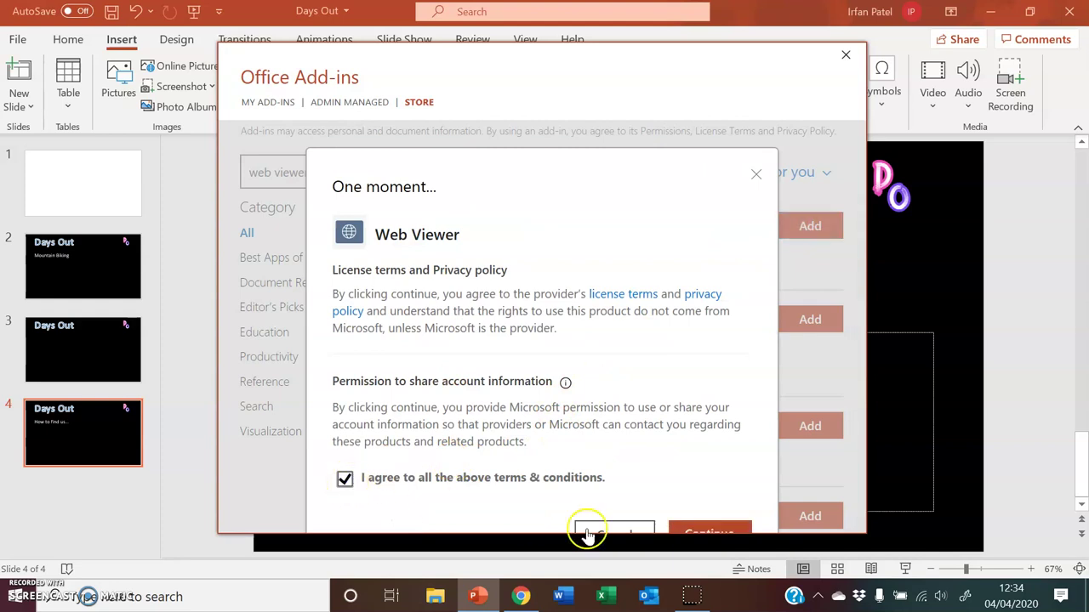
pyautogui.click(714, 531)
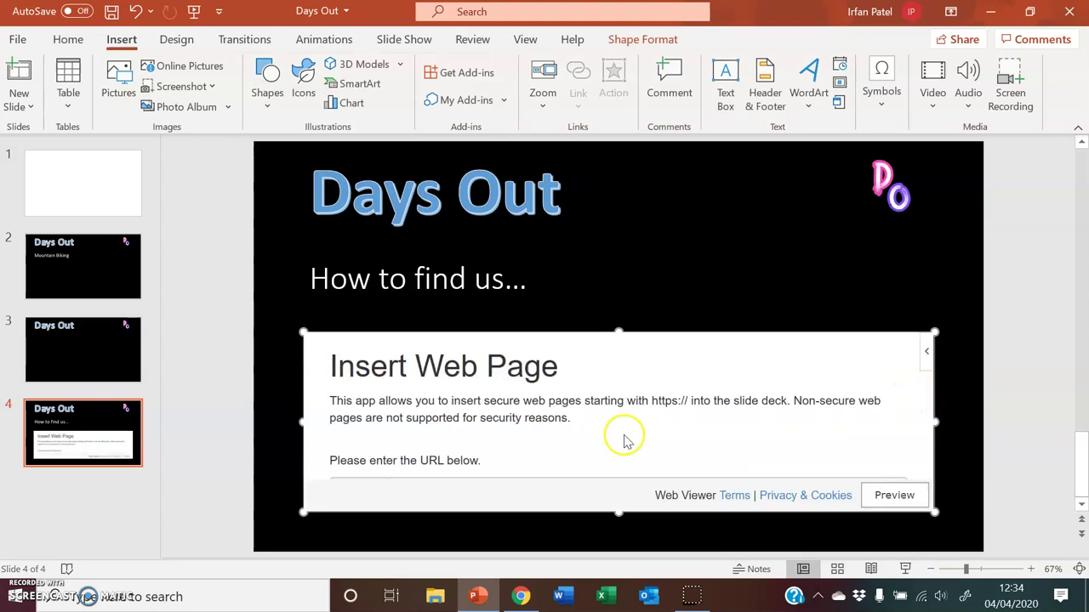
# Step: Delete the Web Viewer frame from slide 4
pyautogui.moveTo(445, 460); pyautogui.dragTo(455, 460)
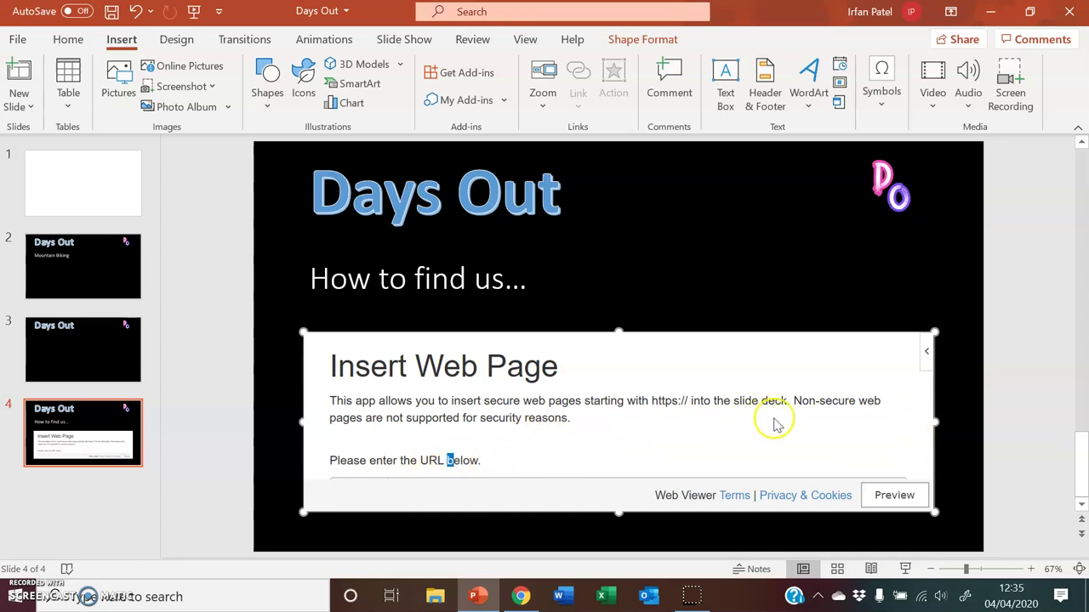
pyautogui.click(927, 357)
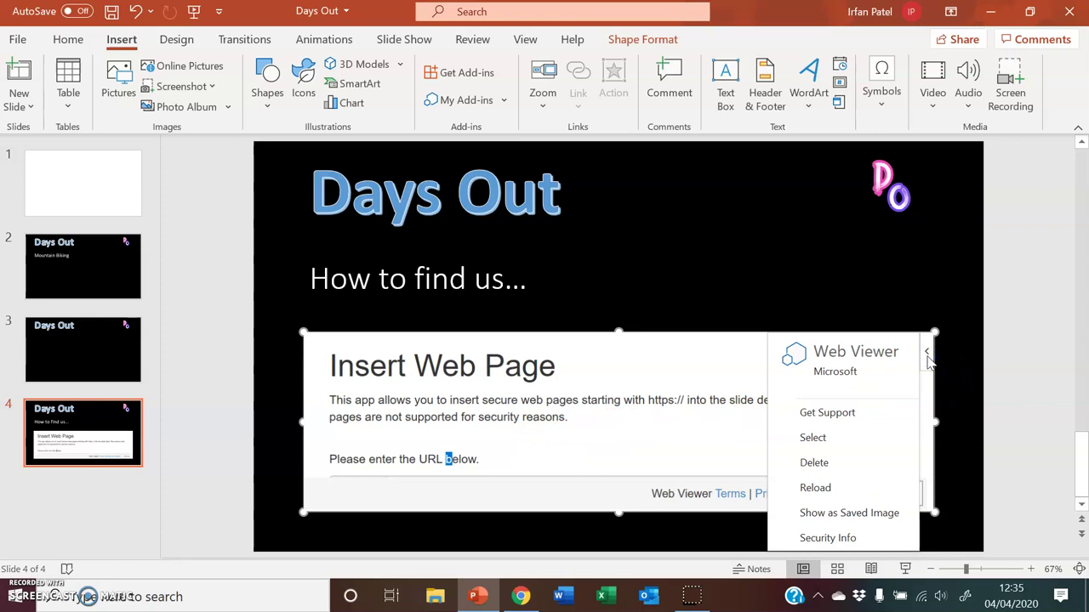
pyautogui.click(676, 333)
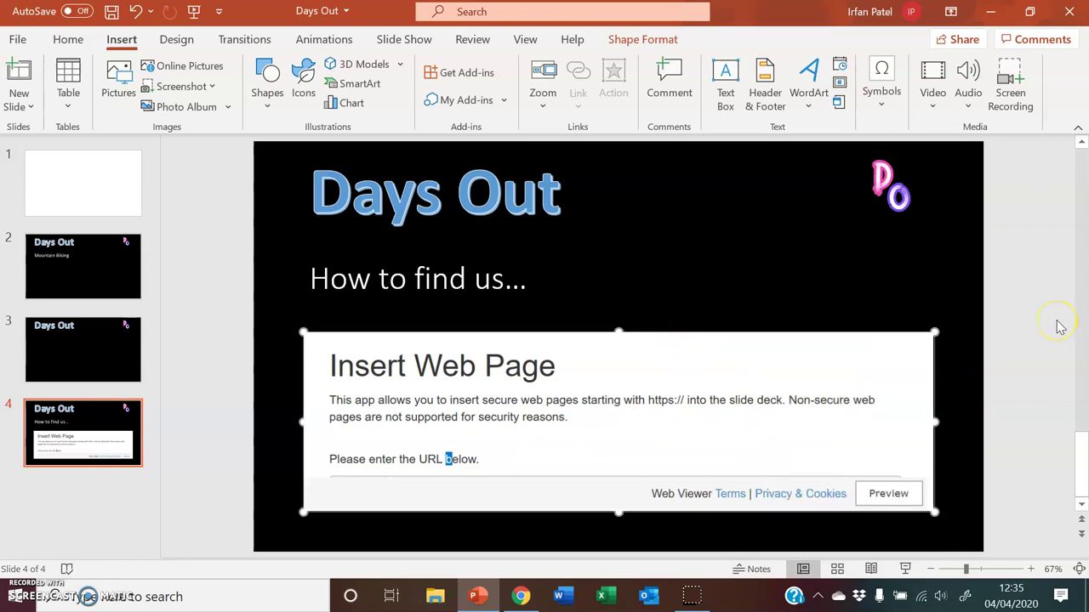
pyautogui.press('Delete')
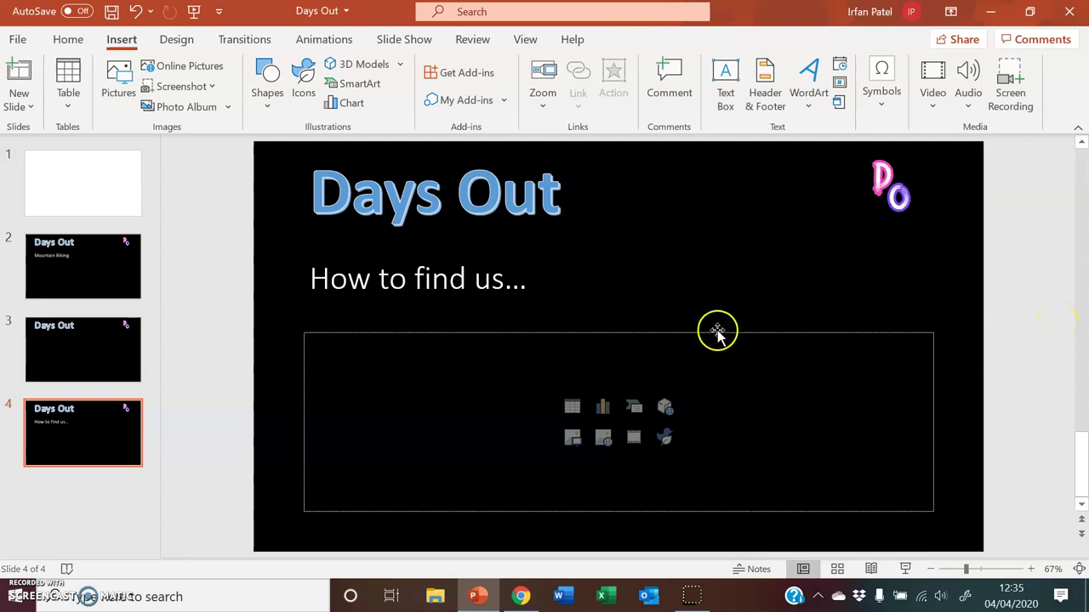
# Step: Delete the empty content placeholder and check the My Add-ins list
pyautogui.click(717, 333)
pyautogui.press('Delete')
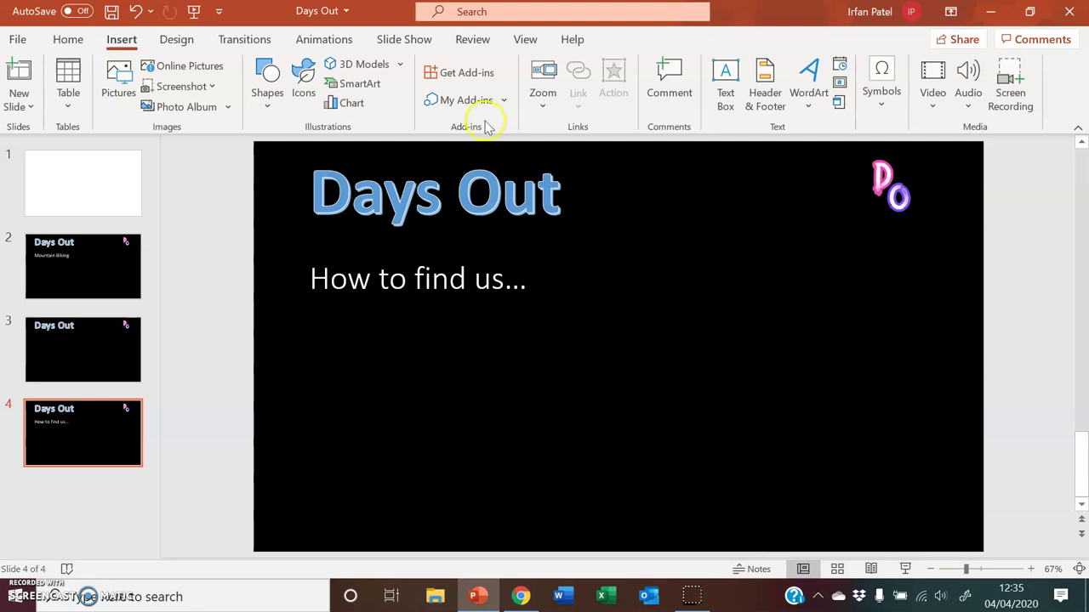
pyautogui.click(503, 101)
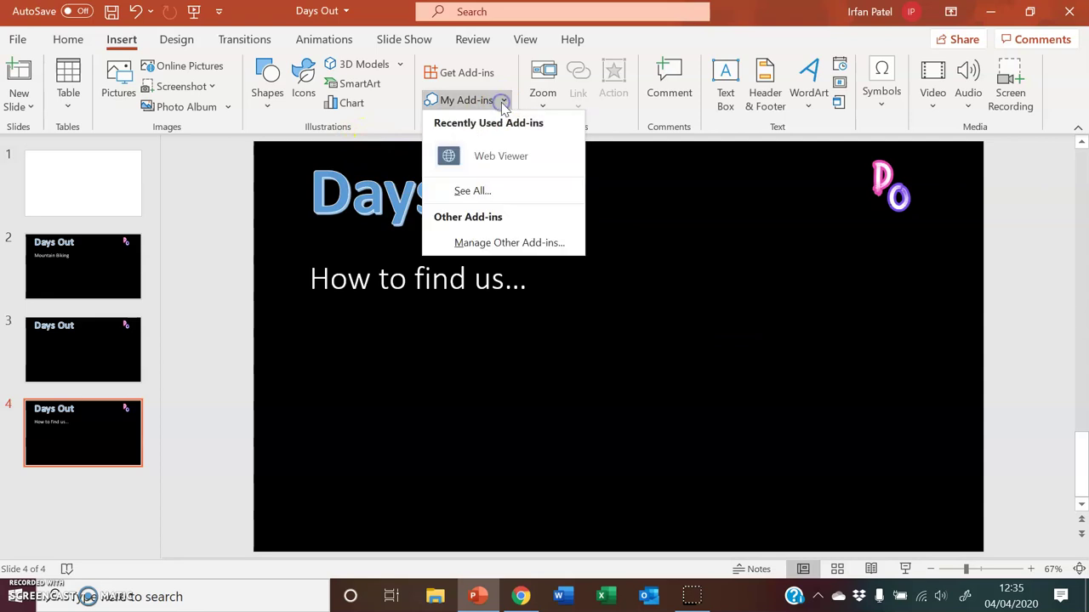
pyautogui.click(654, 333)
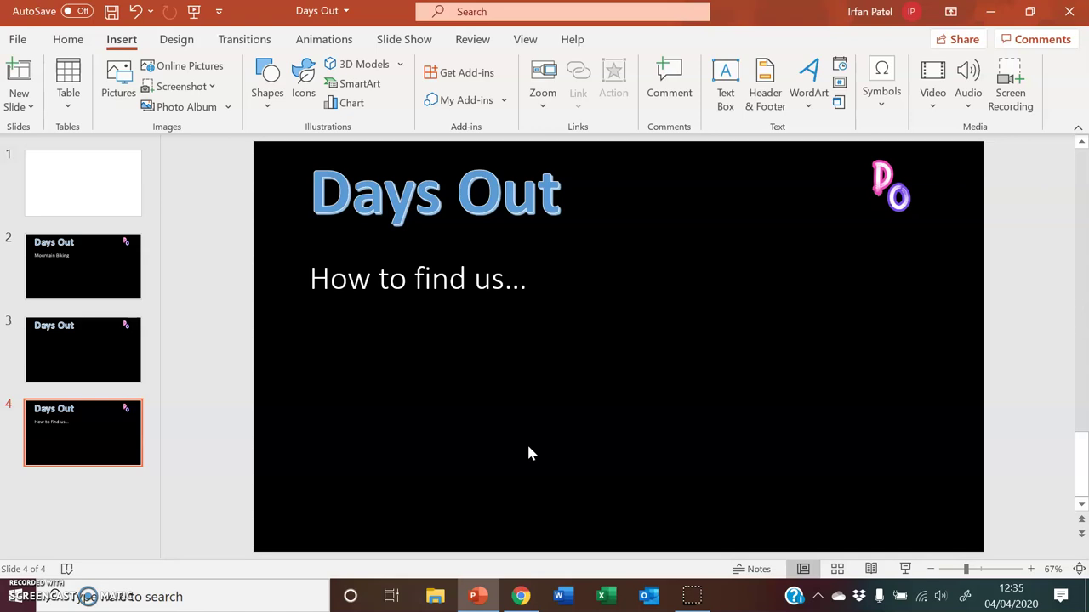
# Step: Switch to Chrome and bring up the Baines School Google Maps tab
pyautogui.click(520, 596)
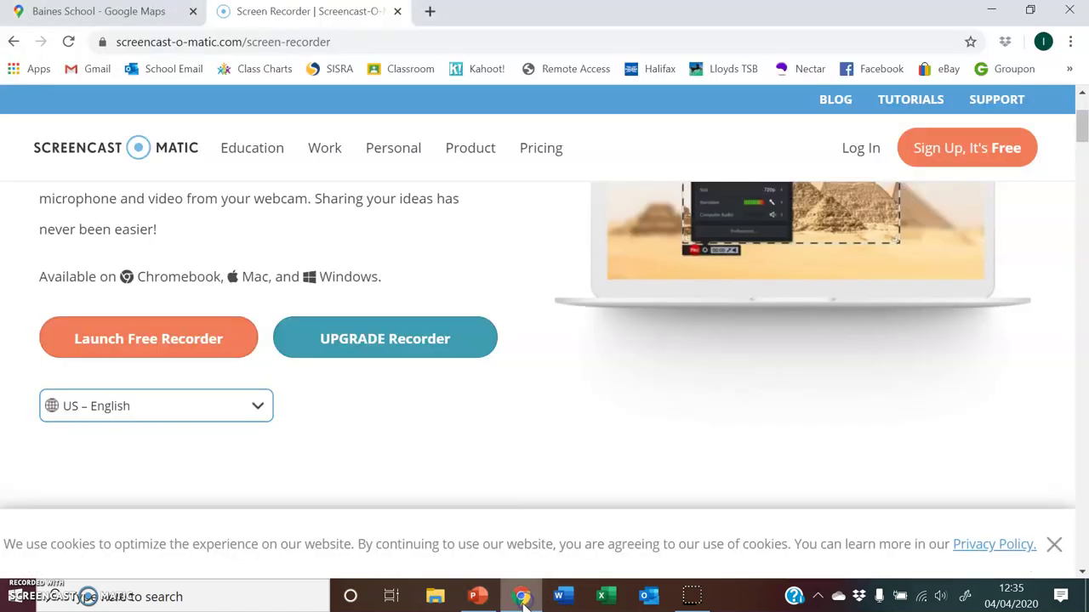
pyautogui.click(107, 12)
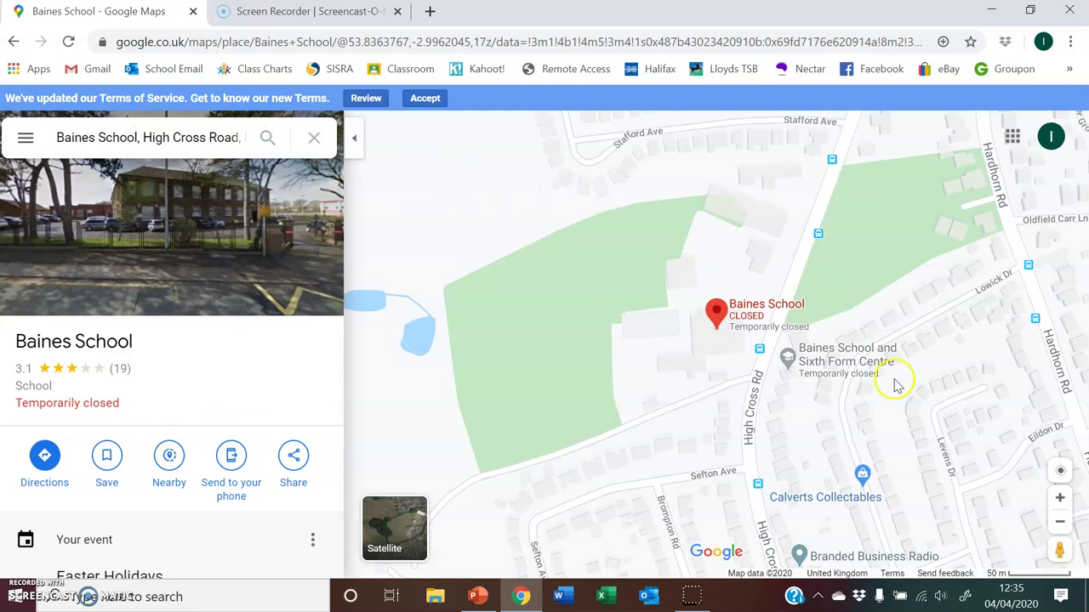
# Step: Copy the Baines School map's HTML code from Share or embed map's Embed a map option
pyautogui.click(27, 143)
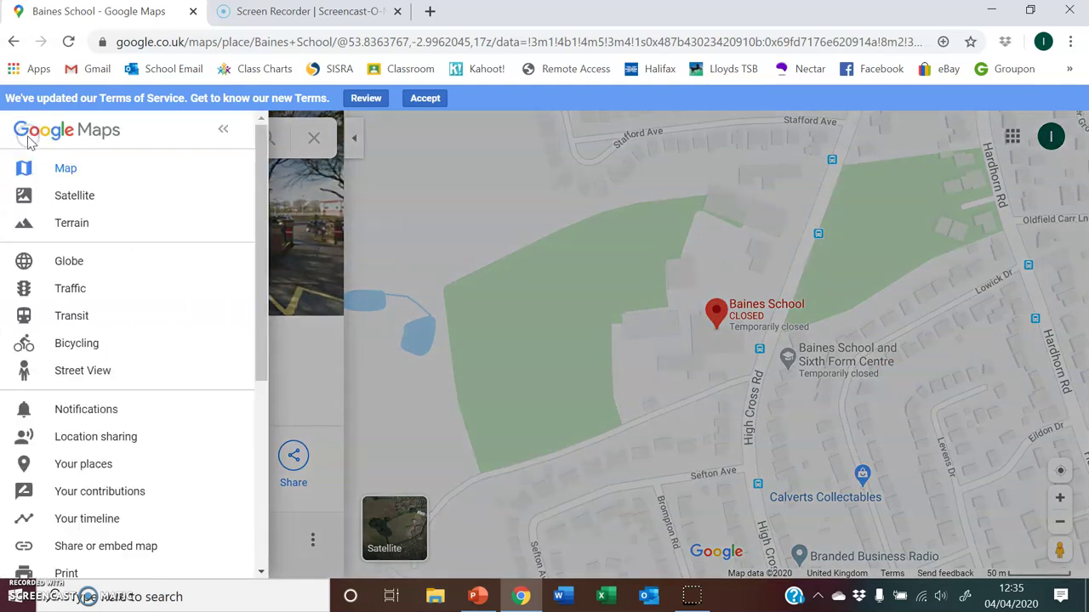
pyautogui.scroll(-1, 176, 269)
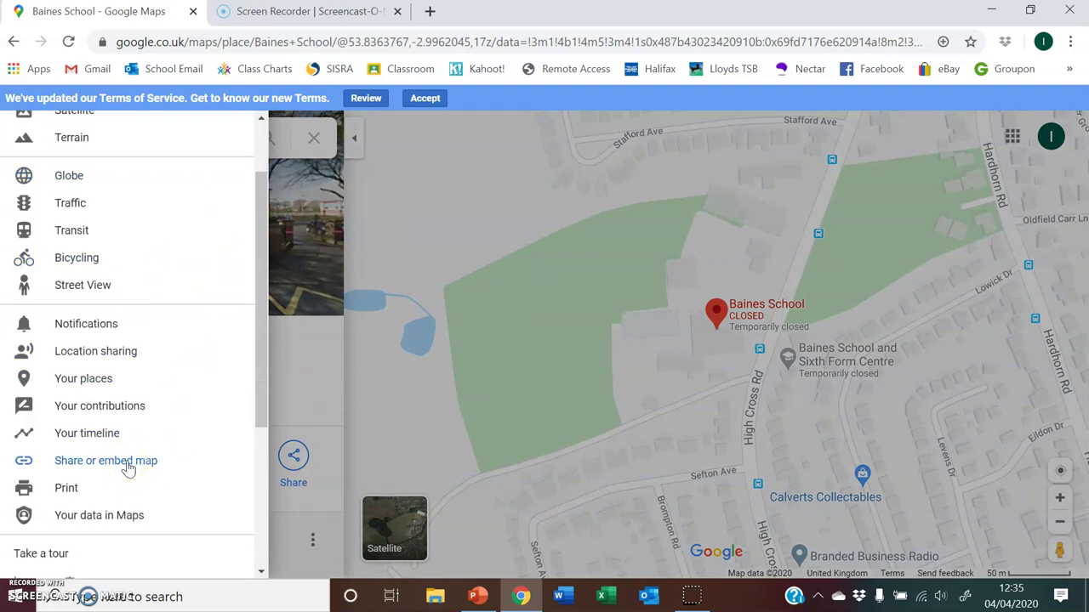
pyautogui.click(128, 468)
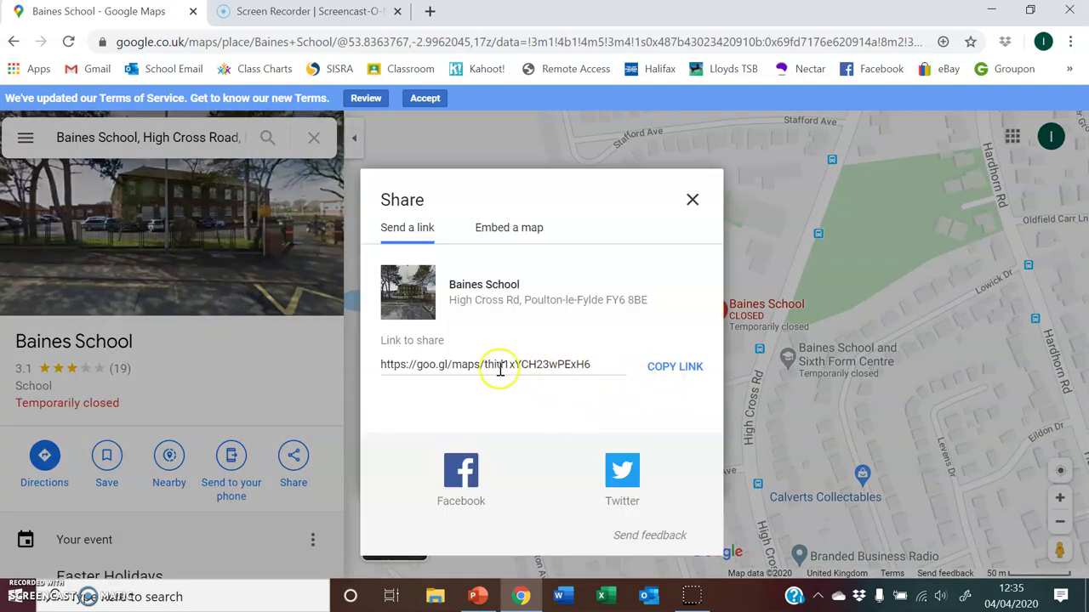
pyautogui.click(506, 230)
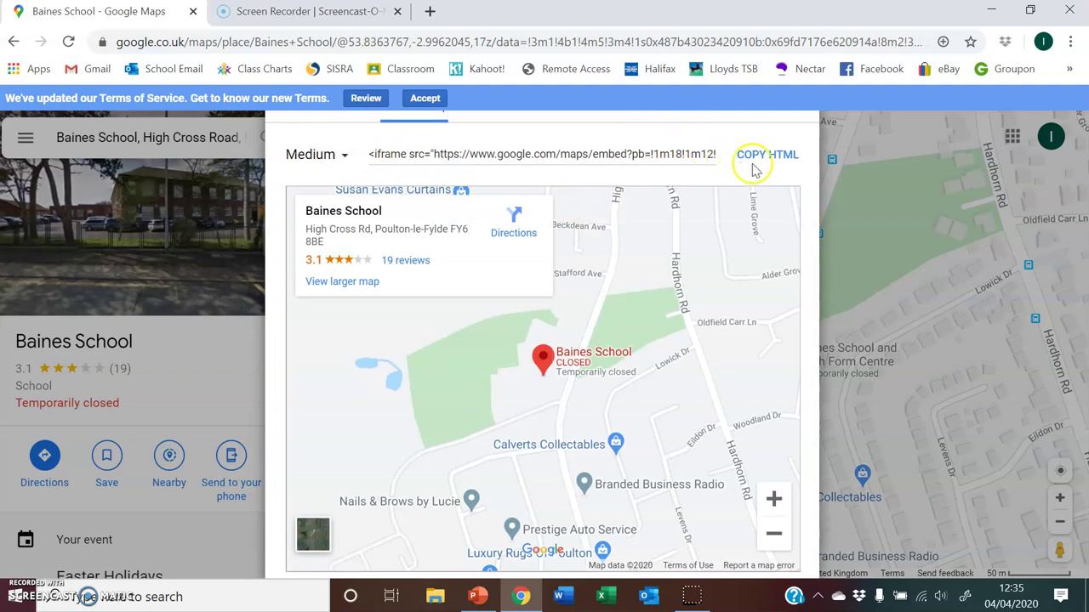
pyautogui.click(782, 155)
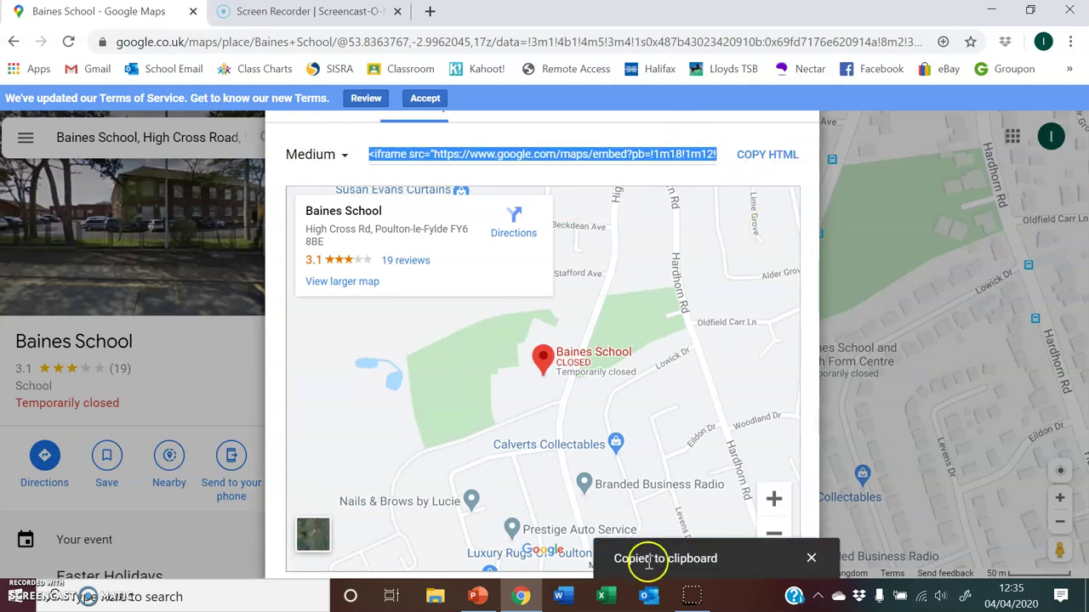
# Step: Insert a Web Viewer on slide 4 and replace its sample URL with the copied map code
pyautogui.click(475, 598)
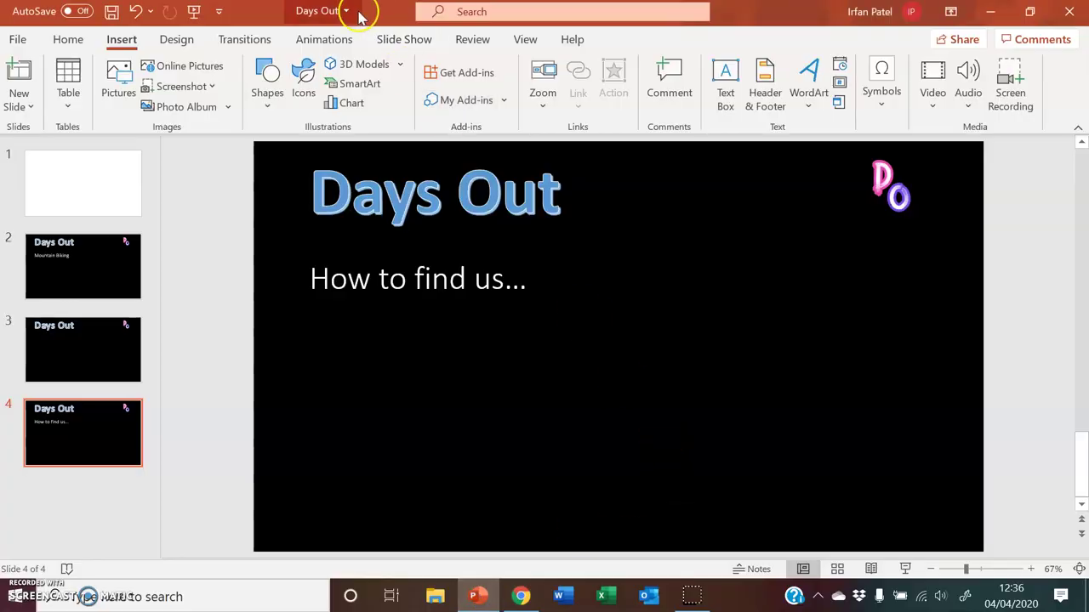
pyautogui.click(504, 101)
pyautogui.click(511, 155)
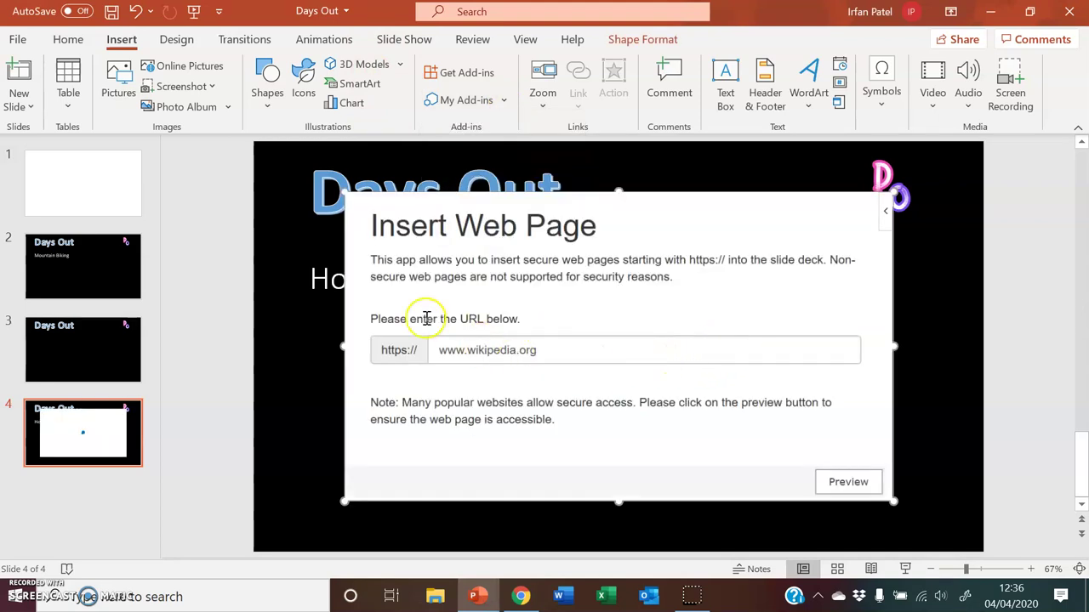
pyautogui.moveTo(568, 354); pyautogui.dragTo(421, 347)
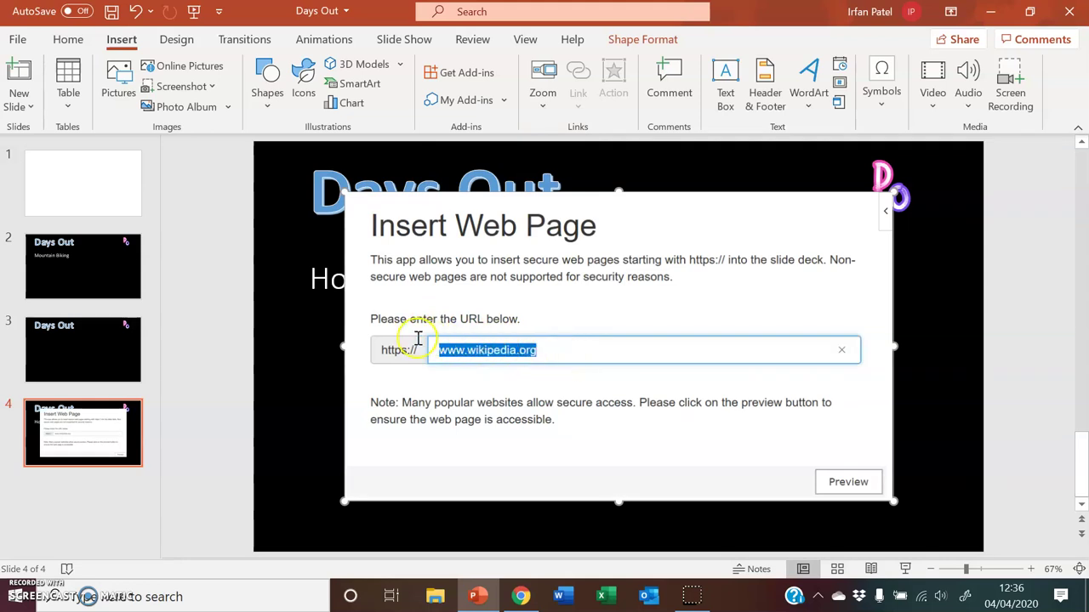
pyautogui.press('BackSpace')
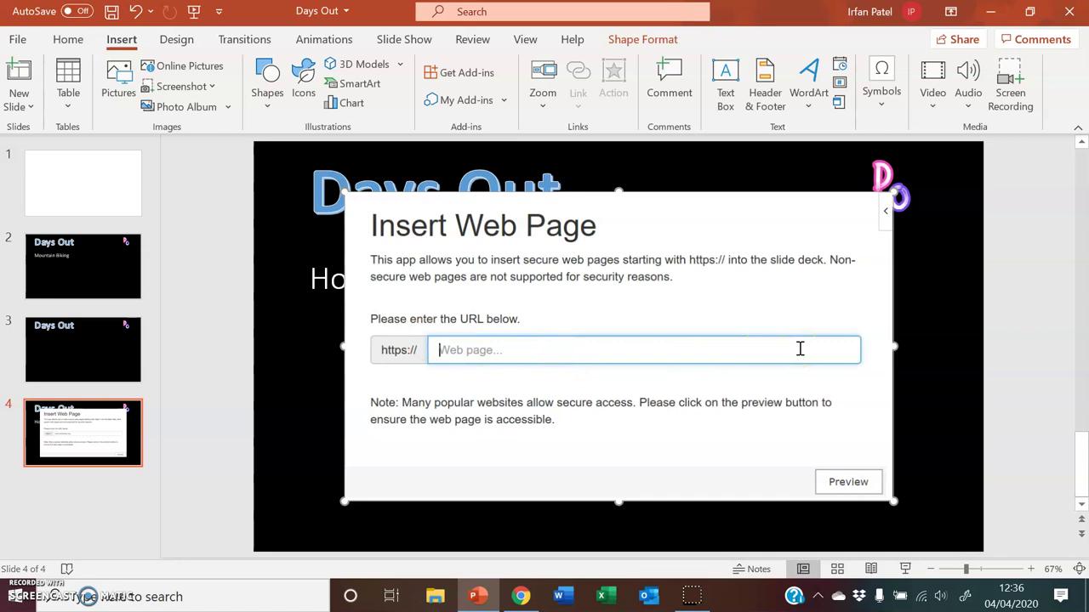
pyautogui.hotkey('ctrl', 'v')
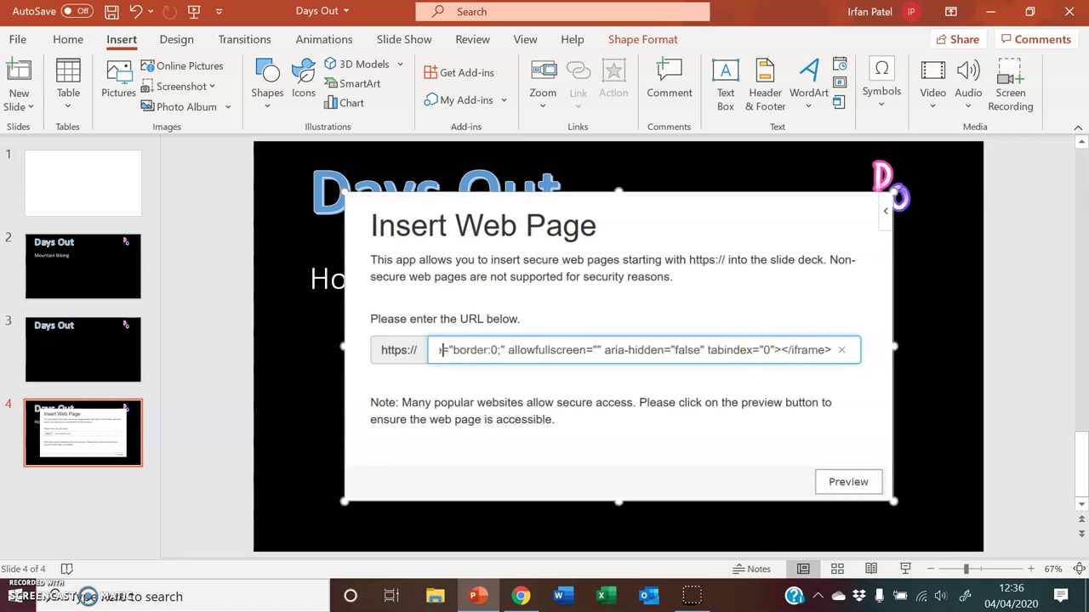
pyautogui.press('Left')
pyautogui.press('Left')
pyautogui.press('Left')
pyautogui.press('Left')
pyautogui.press('Left')
pyautogui.press('Left')
pyautogui.press('Left')
pyautogui.press('Left')
pyautogui.press('Left')
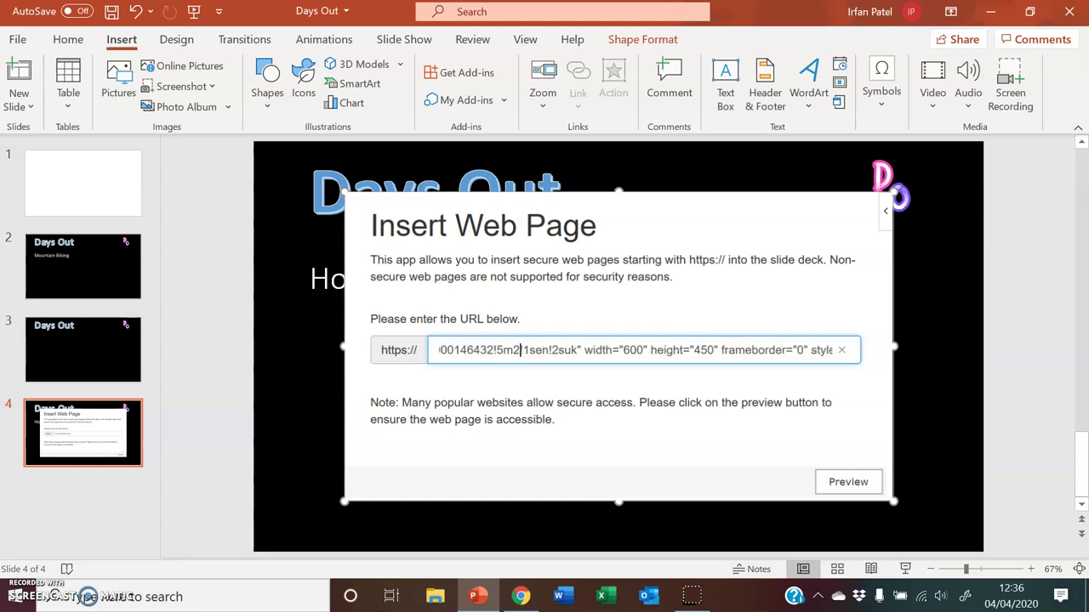
pyautogui.press('Left')
pyautogui.press('Left')
pyautogui.press('Left')
pyautogui.press('Left')
pyautogui.press('Left')
pyautogui.press('Left')
pyautogui.press('Left')
pyautogui.press('Left')
pyautogui.press('Left')
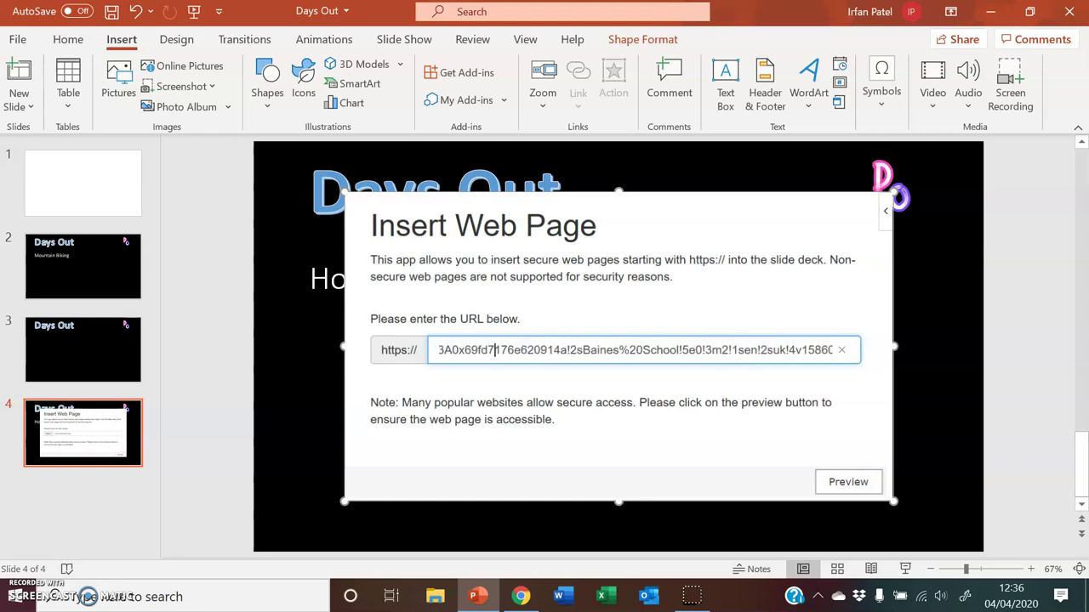
pyautogui.press('Left')
pyautogui.press('Left')
pyautogui.press('Left')
pyautogui.press('Left')
pyautogui.press('Left')
pyautogui.press('Left')
pyautogui.press('Left')
pyautogui.press('Left')
pyautogui.press('Left')
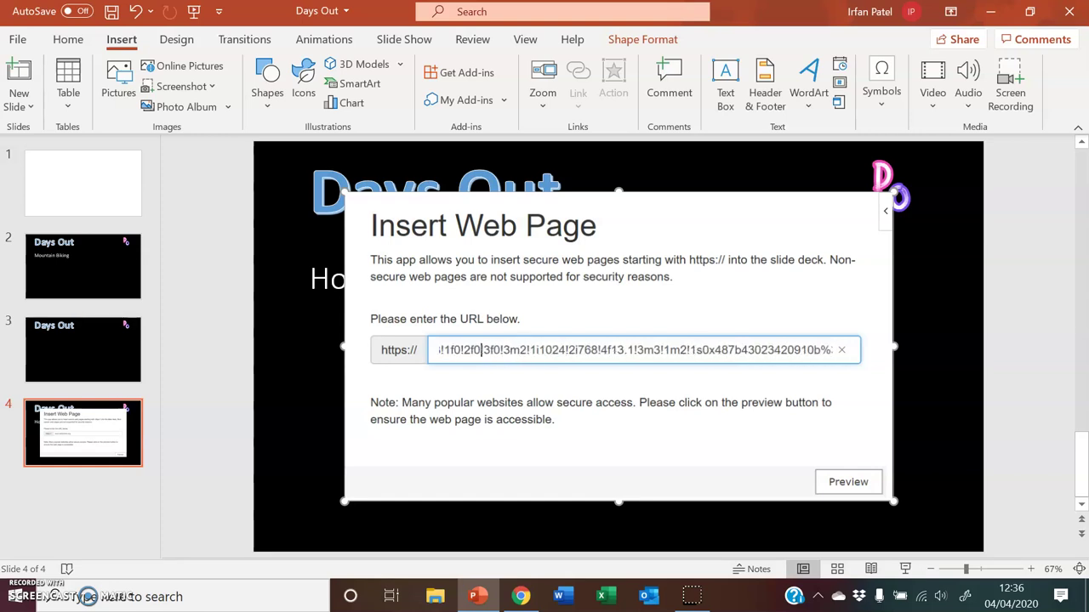
pyautogui.press('Left')
pyautogui.press('Left')
pyautogui.press('Left')
pyautogui.press('Left')
pyautogui.press('Left')
pyautogui.press('Left')
pyautogui.press('Left')
pyautogui.press('Left')
pyautogui.press('Left')
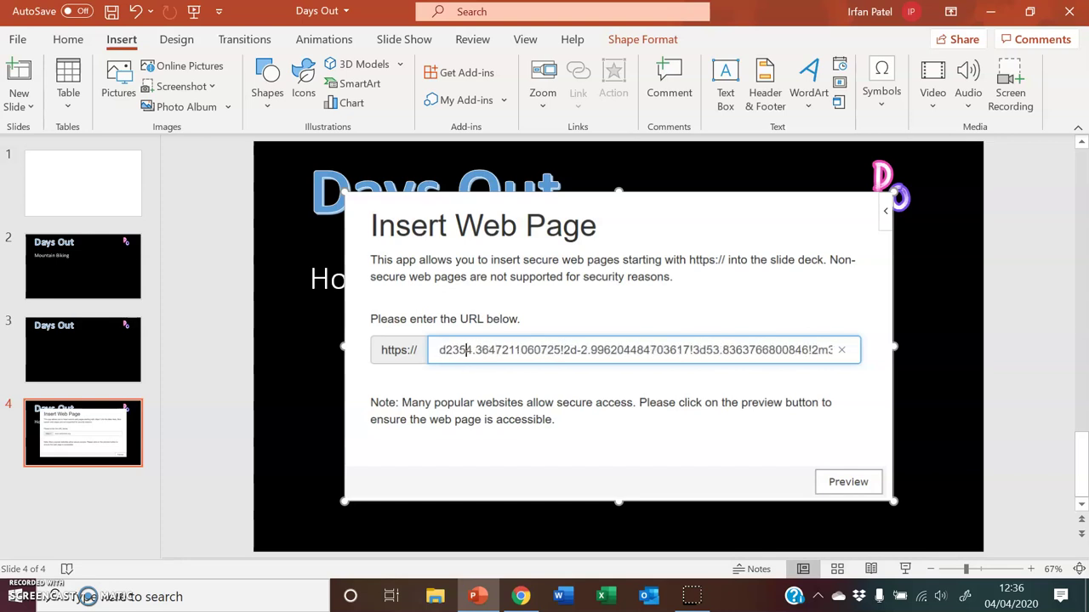
pyautogui.press('Left')
pyautogui.press('Left')
pyautogui.press('Left')
pyautogui.press('Left')
pyautogui.press('Left')
pyautogui.press('Left')
pyautogui.press('Left')
pyautogui.press('Left')
pyautogui.press('Left')
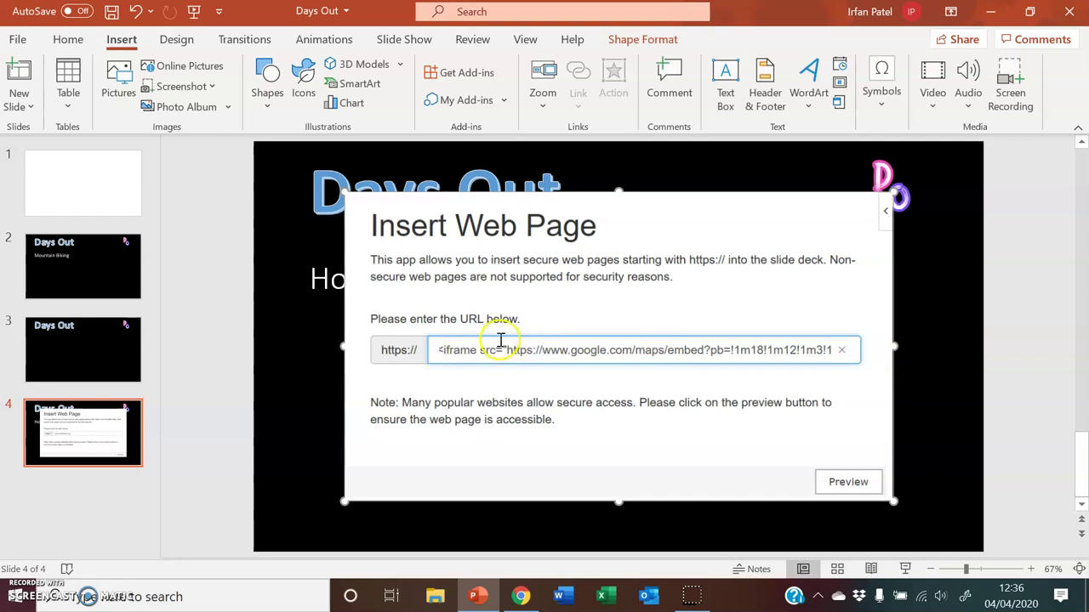
pyautogui.moveTo(506, 349); pyautogui.dragTo(435, 349)
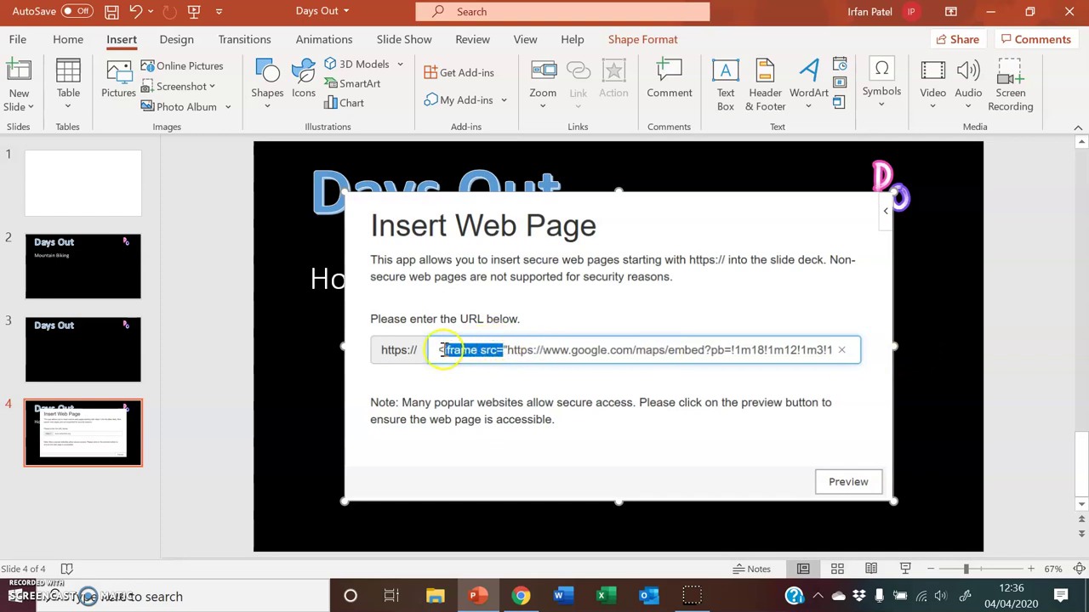
pyautogui.moveTo(544, 349); pyautogui.dragTo(430, 350)
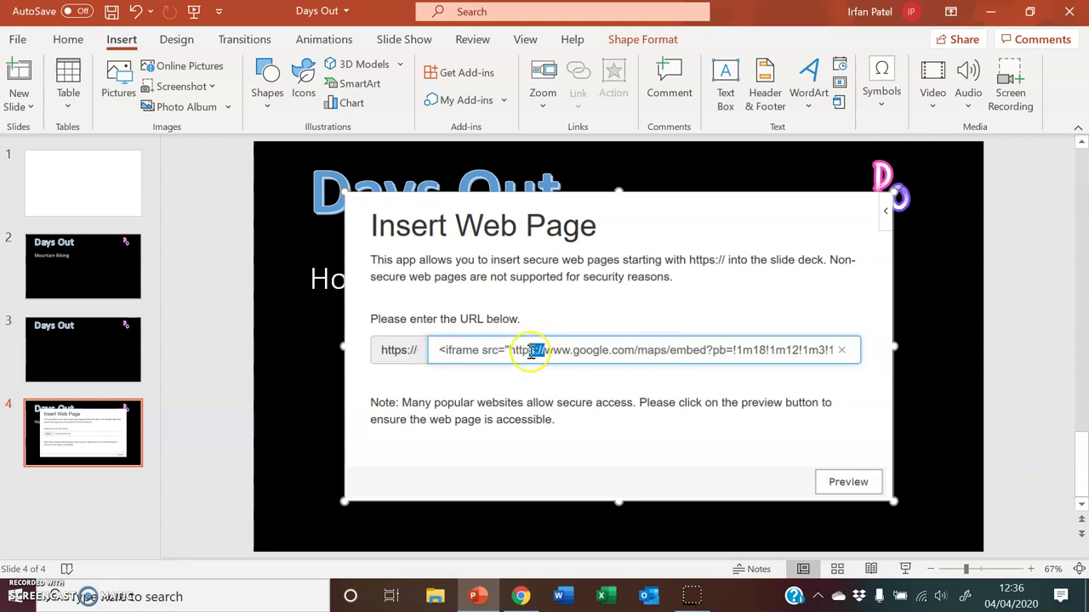
pyautogui.press('Delete')
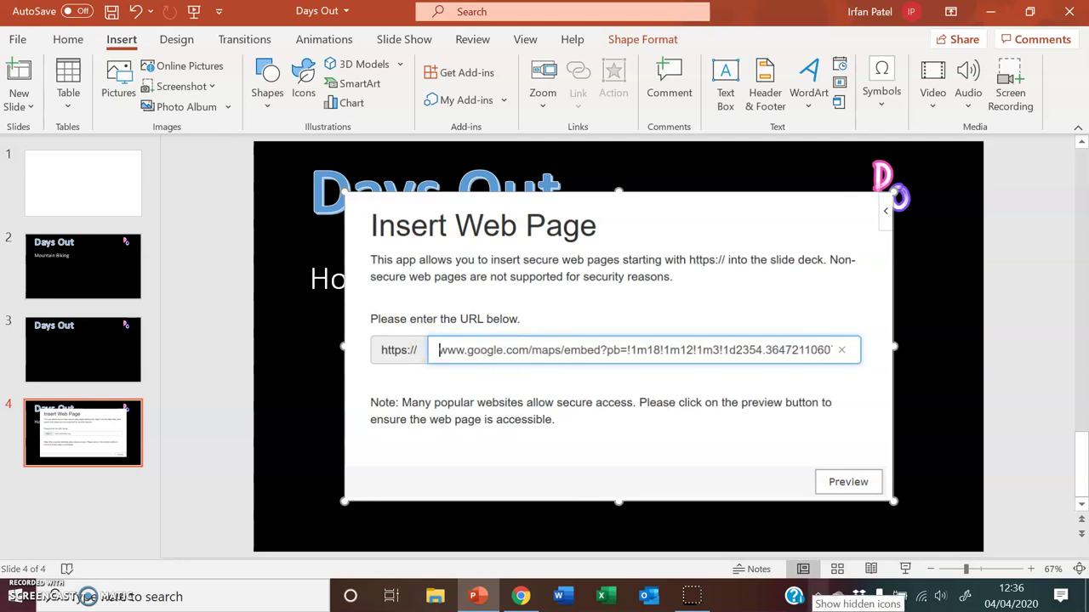
# Step: Preview the live school map, then resize it and place it beneath 'How to find us...'
pyautogui.click(848, 482)
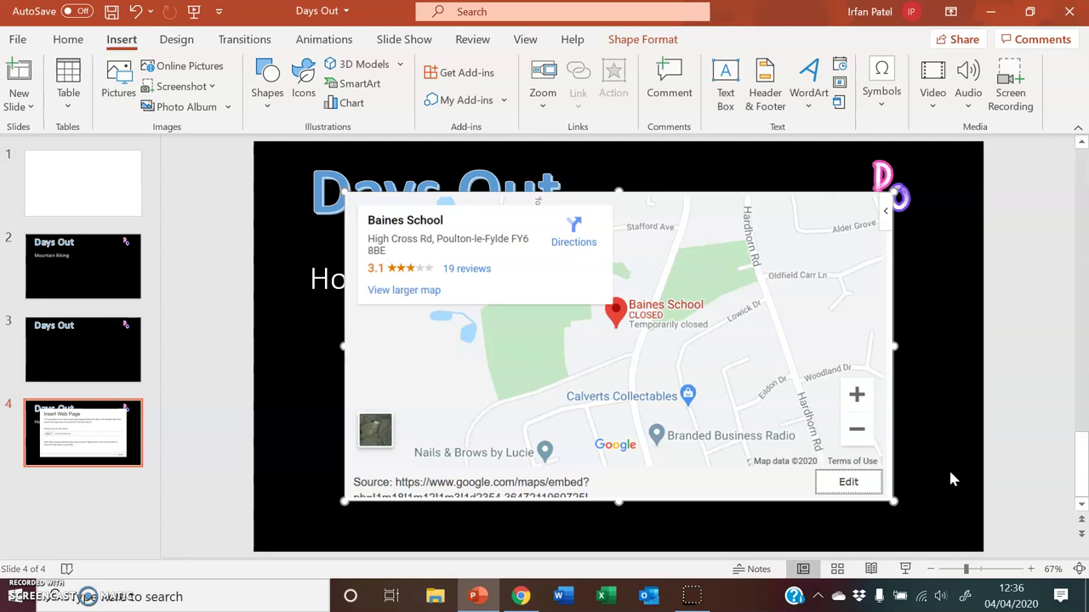
pyautogui.click(941, 451)
pyautogui.moveTo(893, 503); pyautogui.dragTo(728, 388)
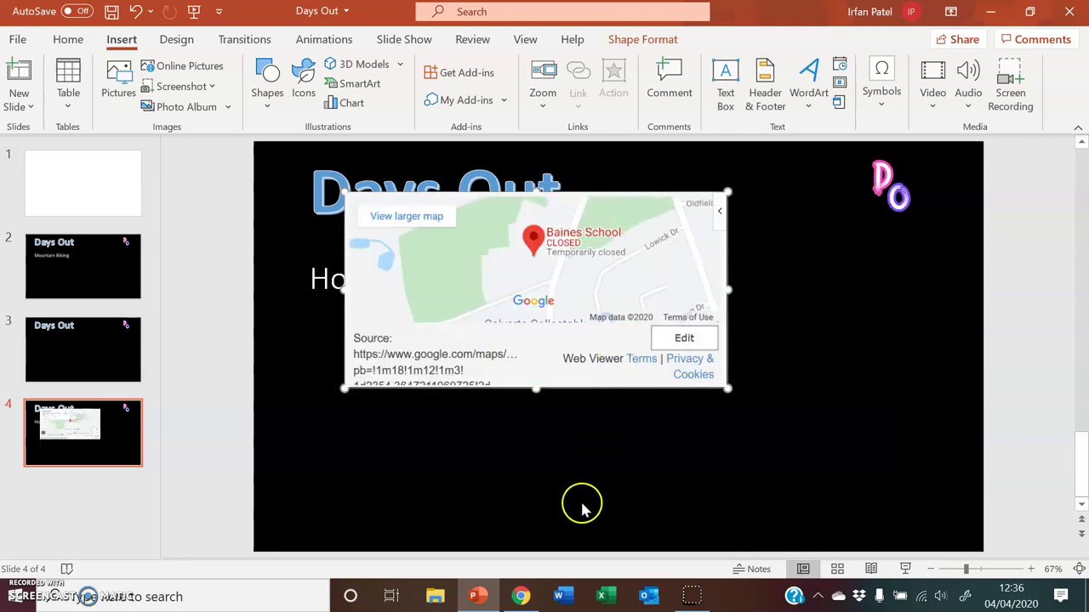
pyautogui.moveTo(602, 387); pyautogui.dragTo(566, 510)
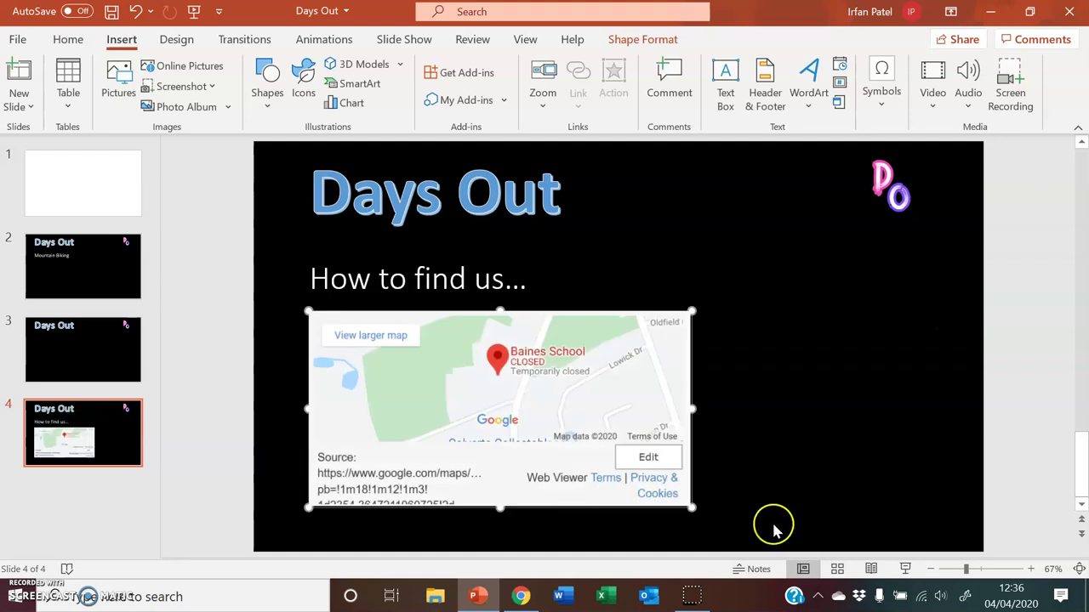
pyautogui.moveTo(692, 508); pyautogui.dragTo(722, 537)
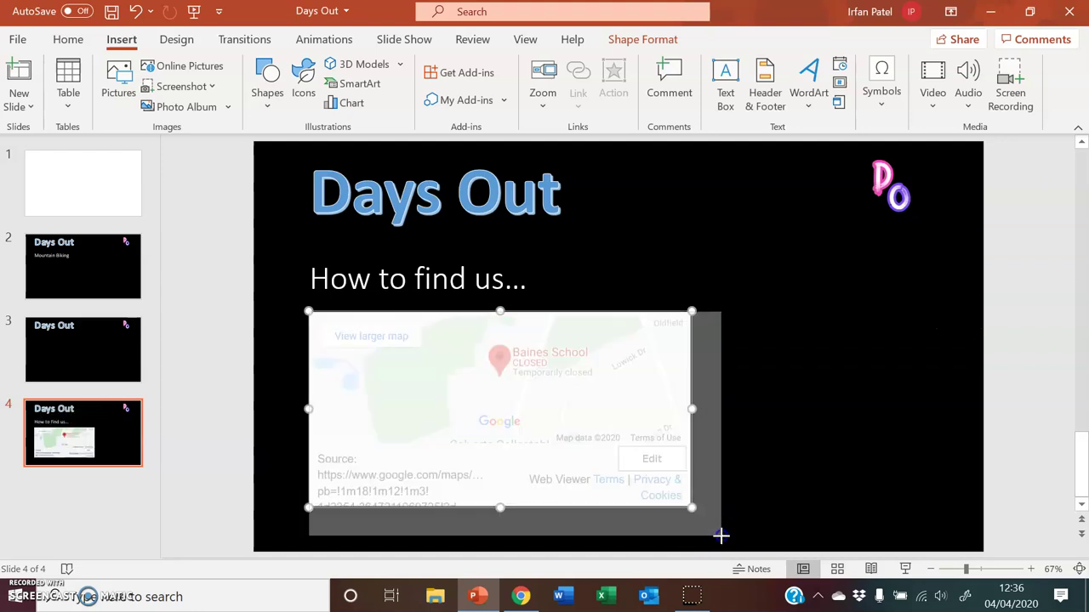
# Step: Run the slide show from slide 4 and pan the embedded map to test it
pyautogui.click(905, 568)
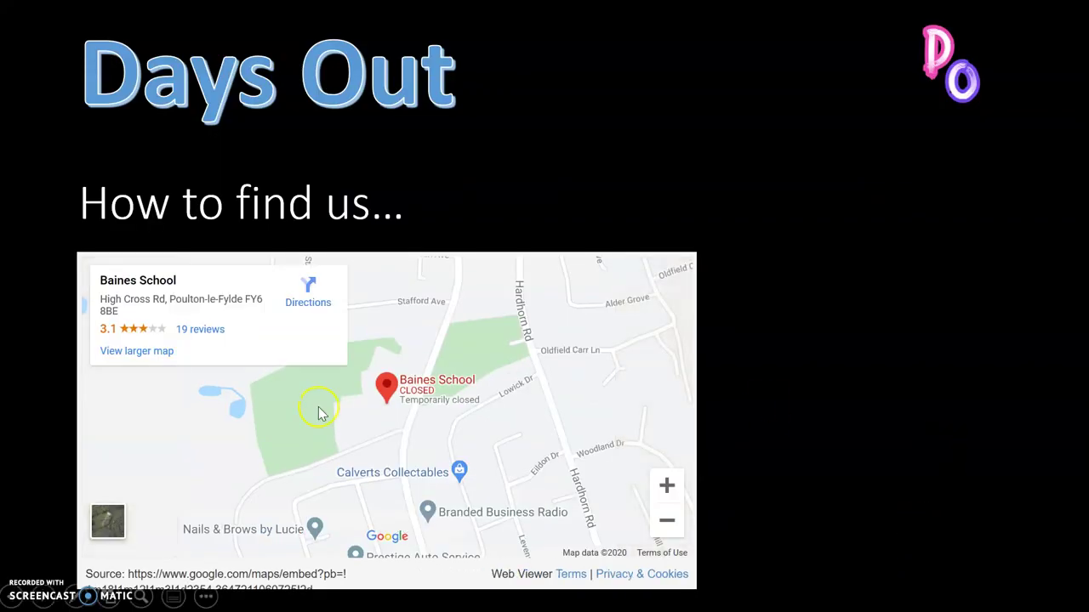
pyautogui.moveTo(392, 427)
pyautogui.mouseDown()
pyautogui.moveTo(405, 444)
pyautogui.moveTo(426, 412)
pyautogui.mouseUp()
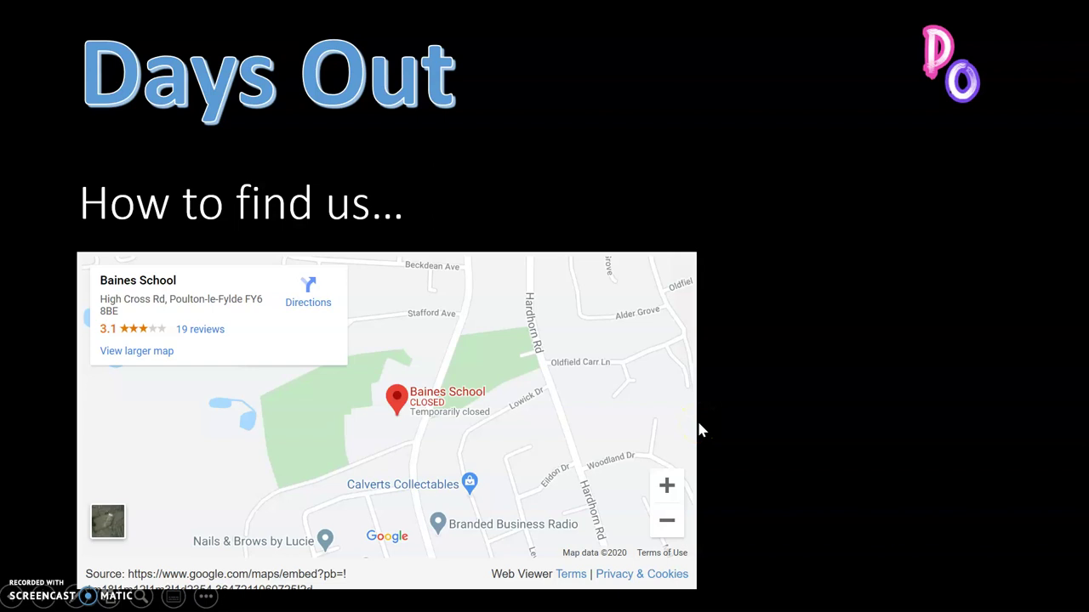
# Step: Exit the slide show with Esc and click an empty area of the slide
pyautogui.press('Escape')
pyautogui.click(842, 403)
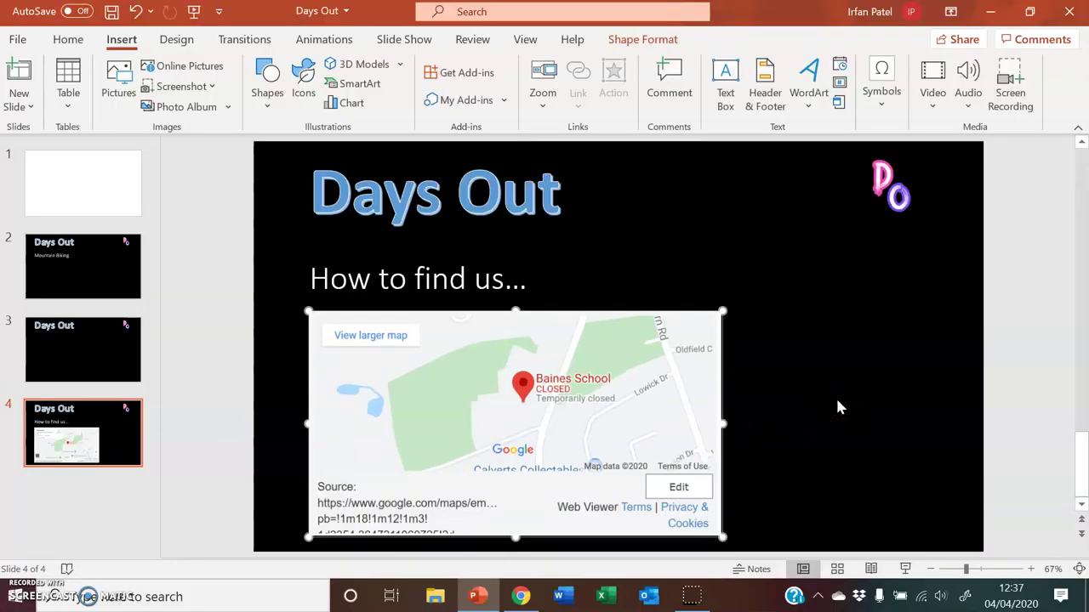